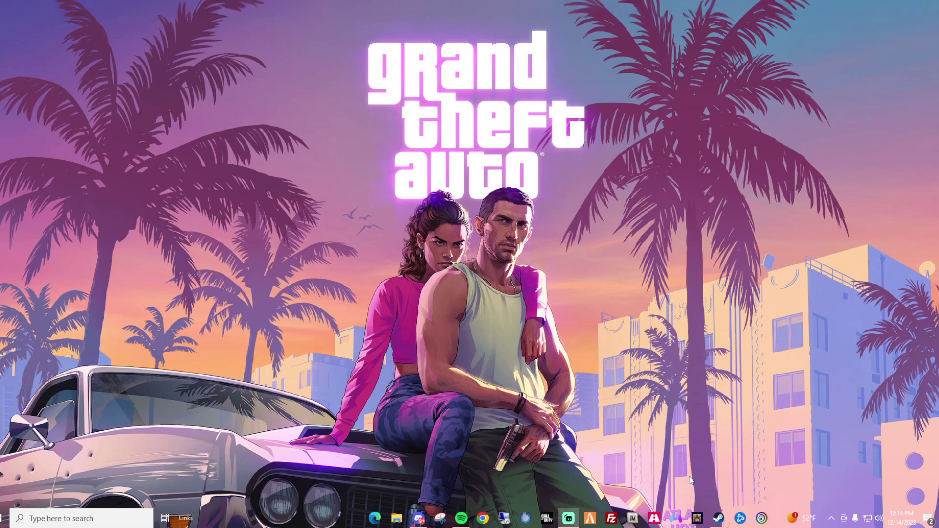
Launch DS4Windows and start its controller service so the connected DualSense controller is detected.
click(681, 520)
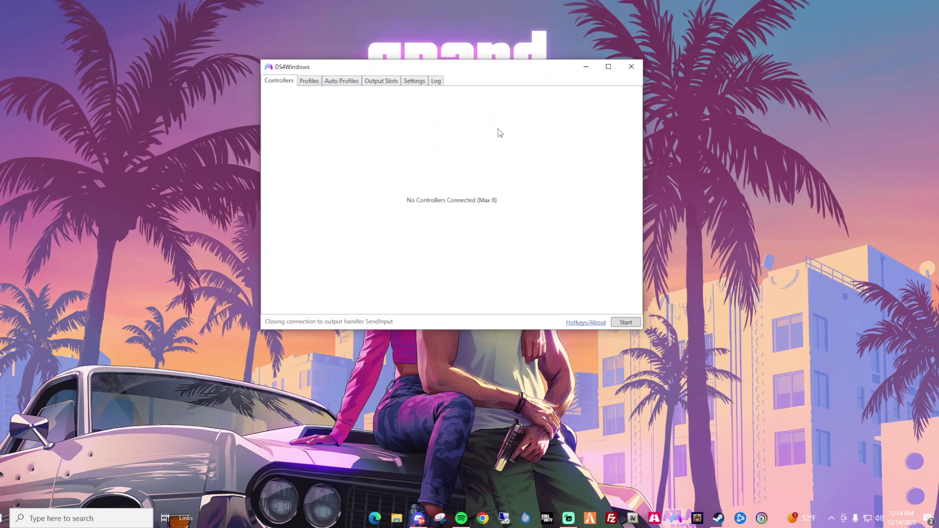
drag(480, 67, 463, 69)
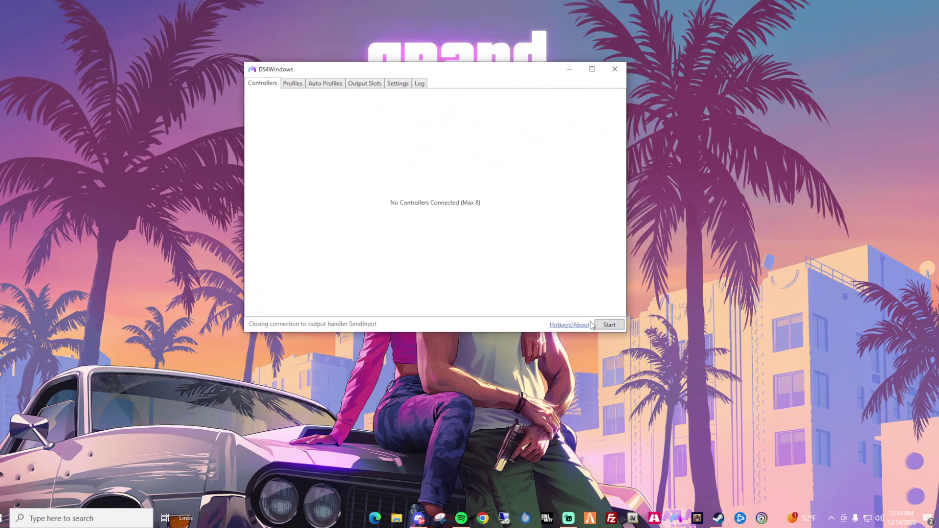
click(610, 325)
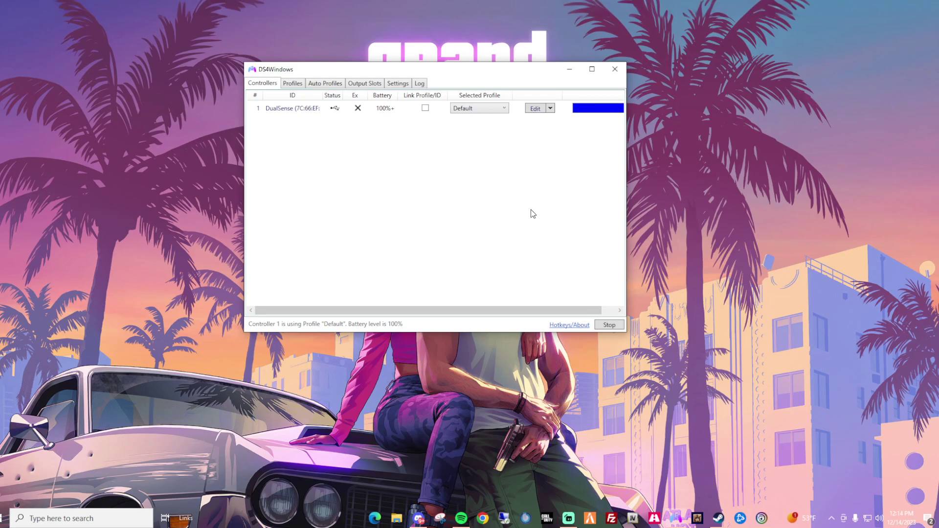
drag(455, 74, 477, 63)
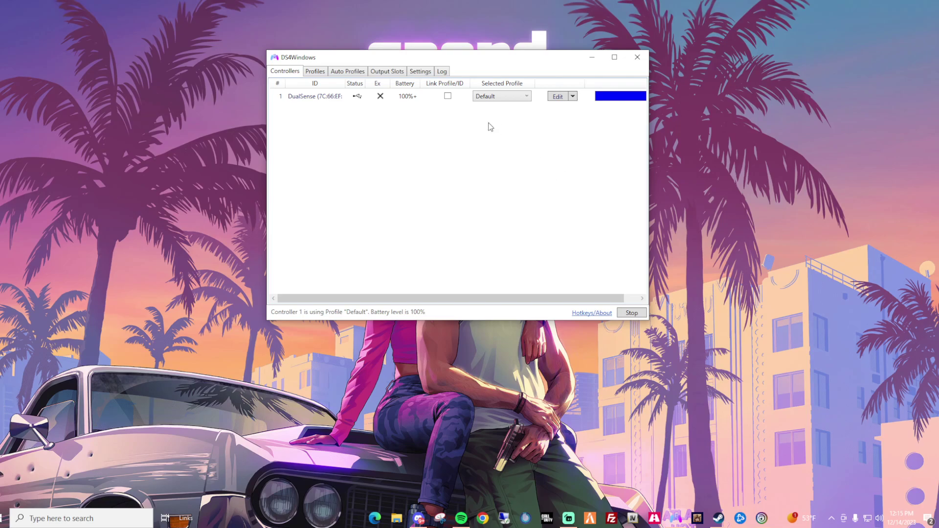
Open the Default profile for editing and check the key assigned to the Options button in its action selection window.
click(557, 97)
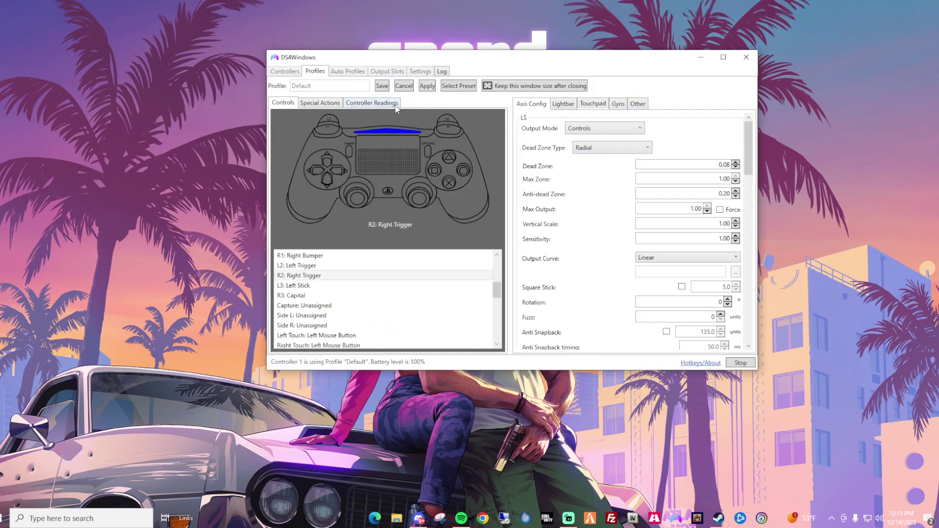
scroll(369, 300, up, 4)
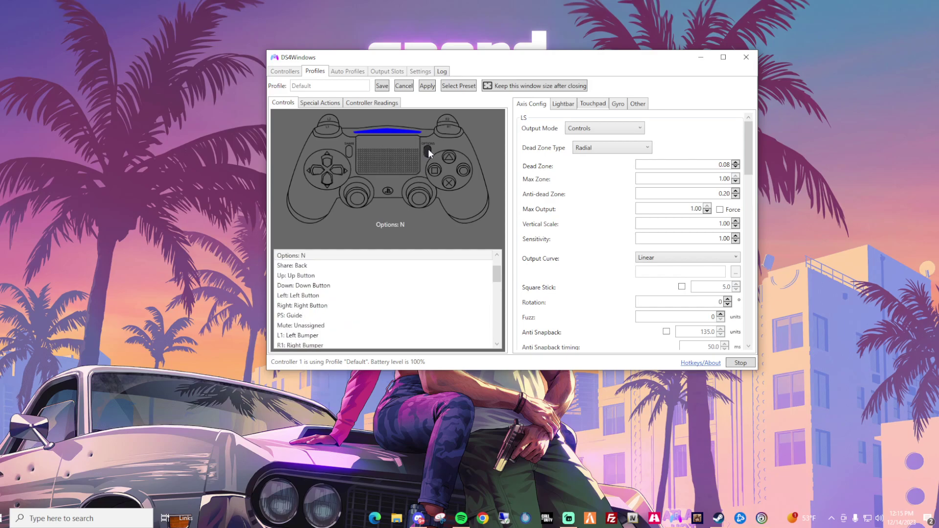
scroll(332, 273, up, 6)
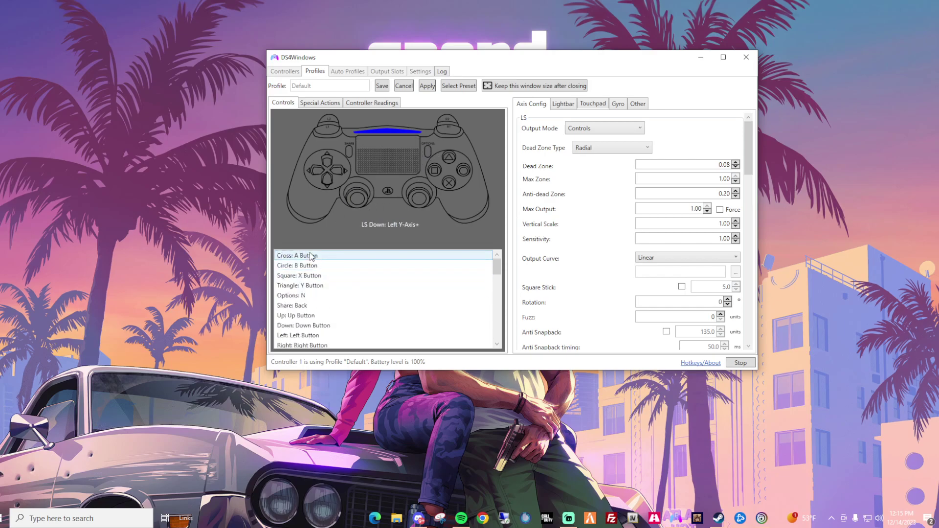
click(304, 297)
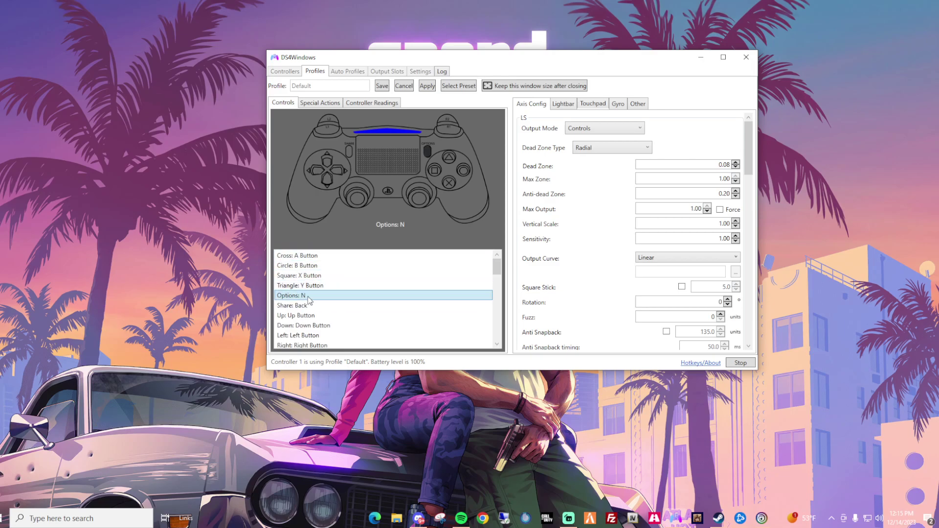
double_click(308, 296)
drag(935, 91, 445, 154)
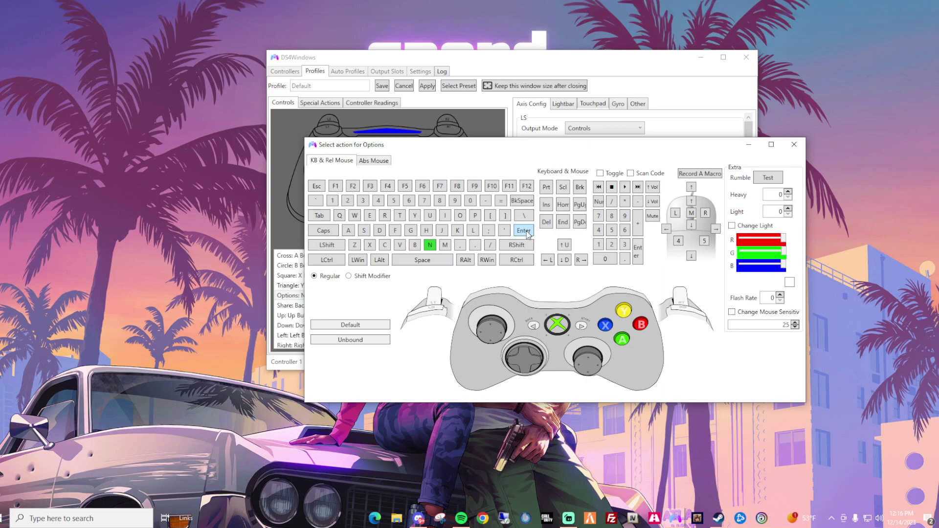
drag(490, 151, 493, 156)
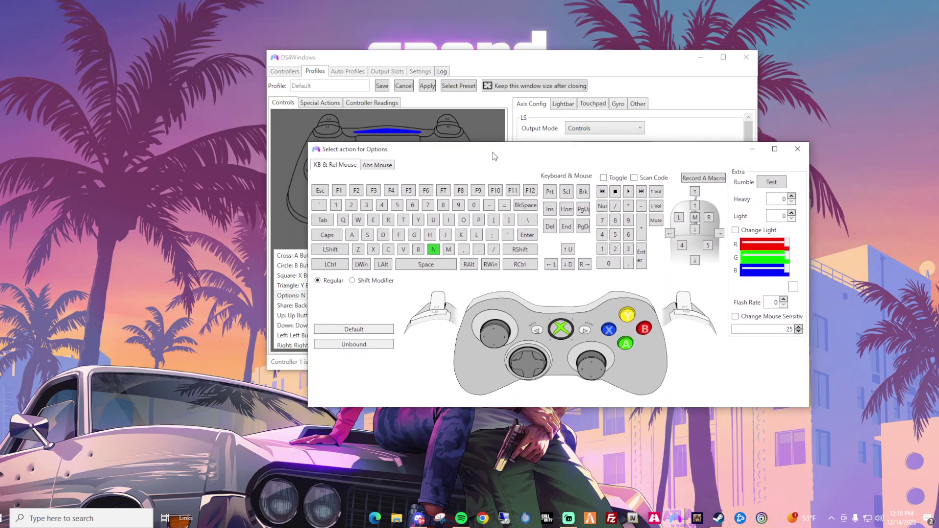
click(798, 149)
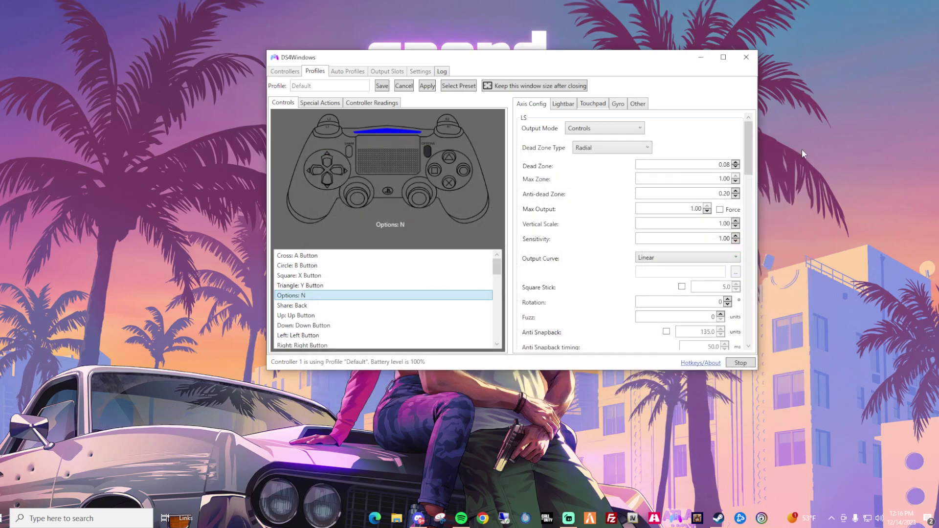
Browse the rest of the control mappings and open the action selection for R3.
scroll(374, 259, down, 4)
click(375, 257)
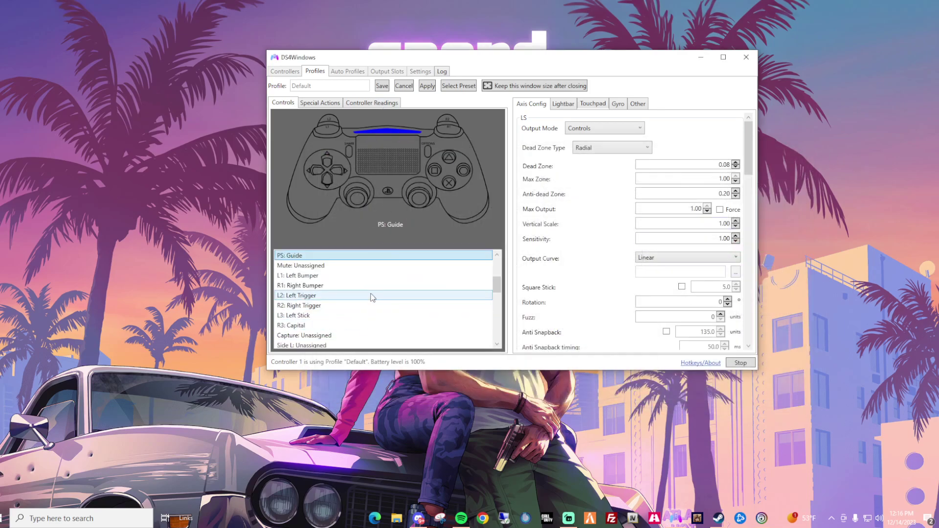
scroll(373, 298, down, 7)
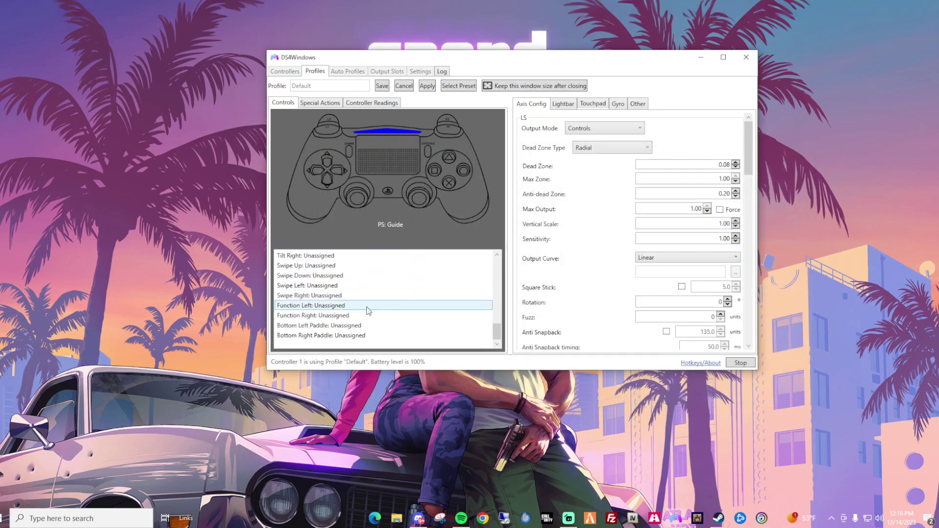
scroll(368, 313, up, 2)
click(420, 201)
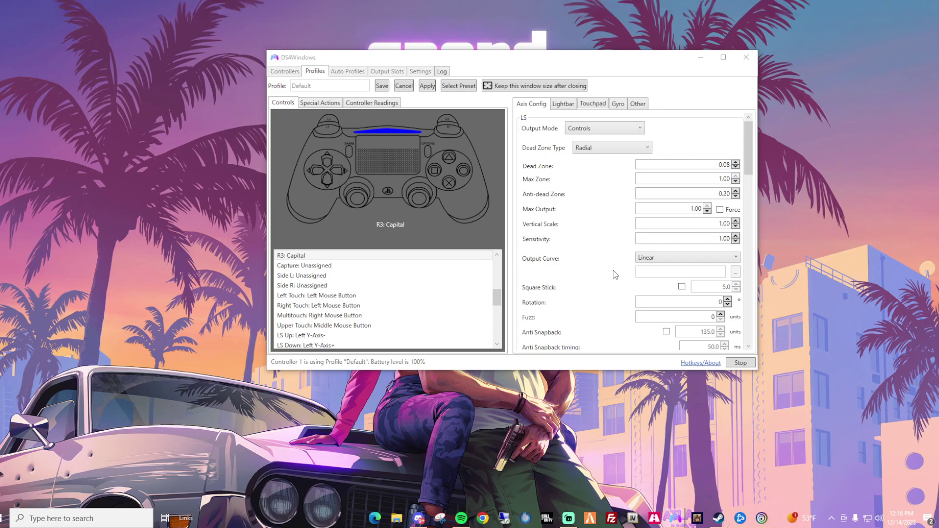
drag(856, 140, 502, 124)
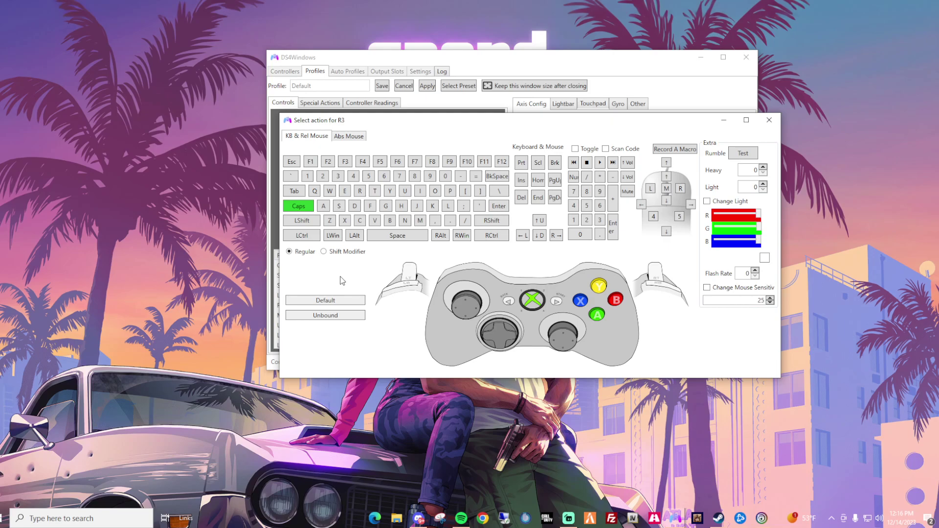
drag(408, 123, 472, 133)
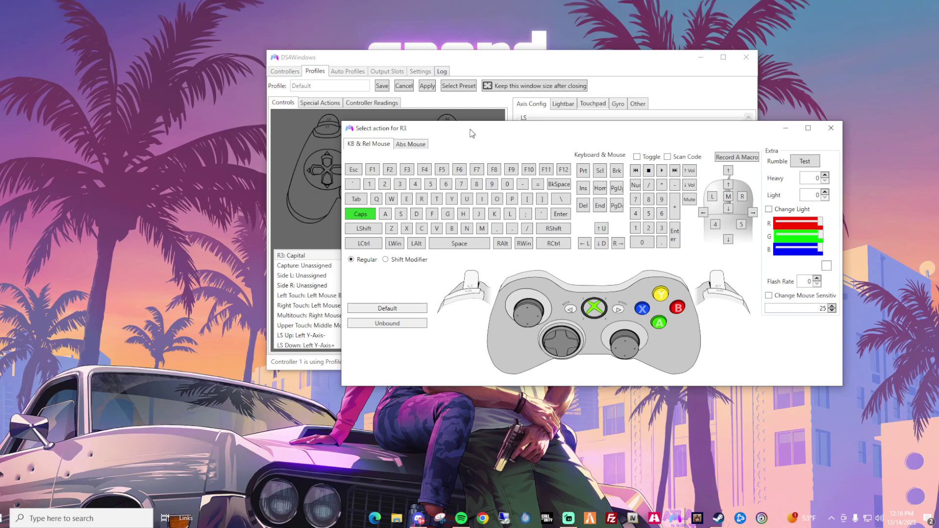
drag(472, 134, 470, 134)
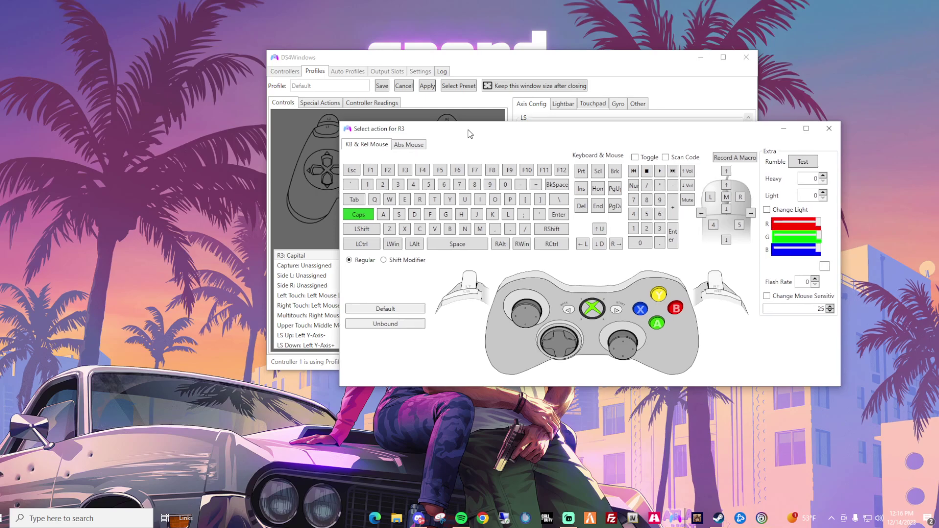
drag(470, 134, 474, 142)
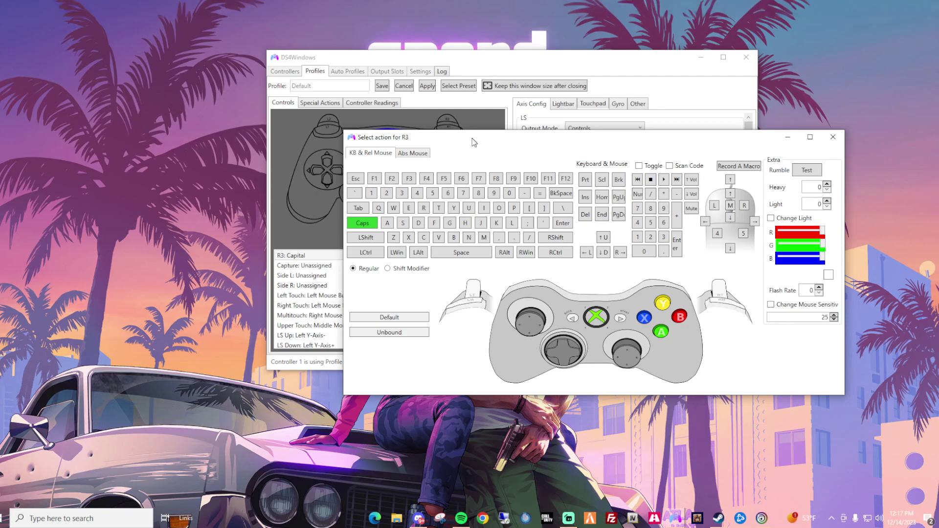
drag(474, 143, 471, 152)
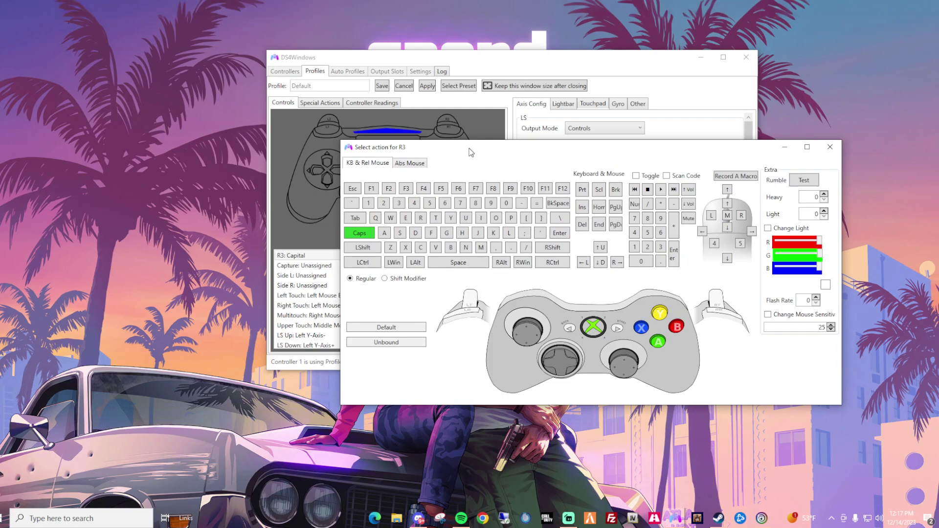
drag(468, 152, 468, 153)
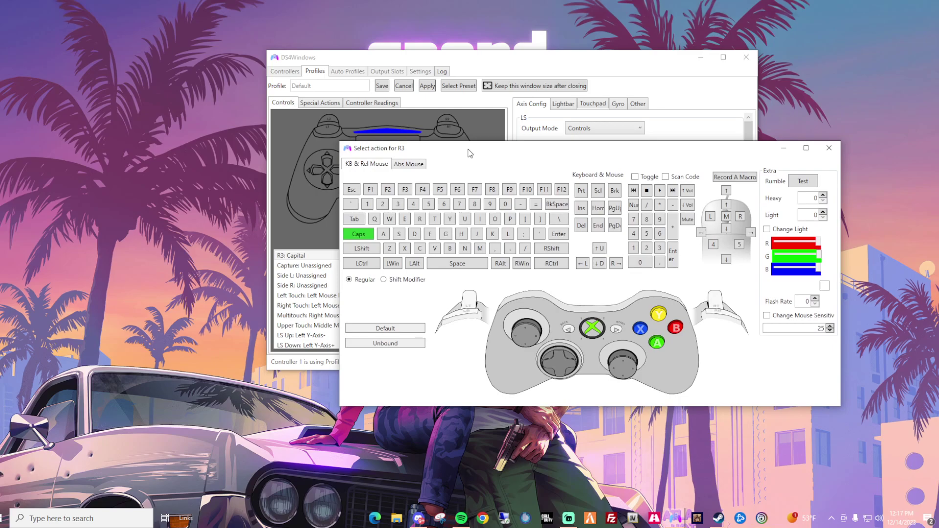
drag(469, 152, 464, 154)
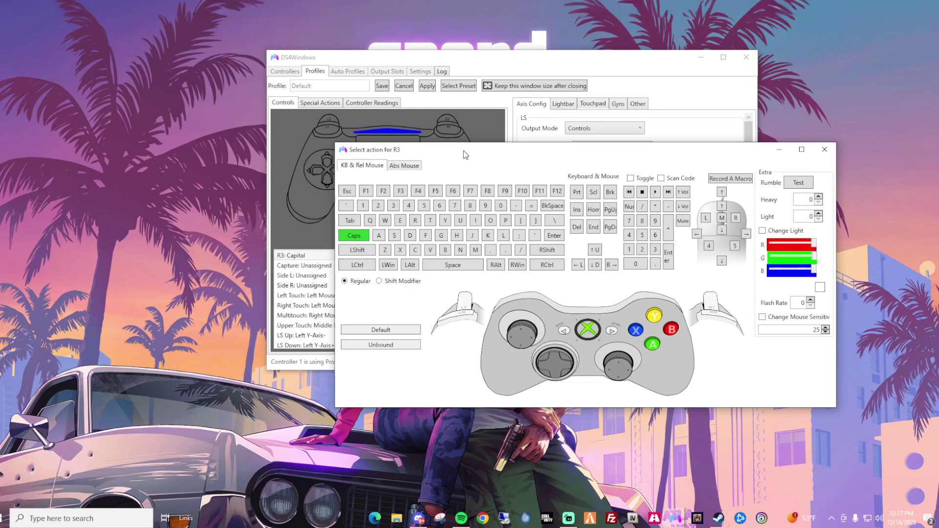
drag(466, 155, 495, 145)
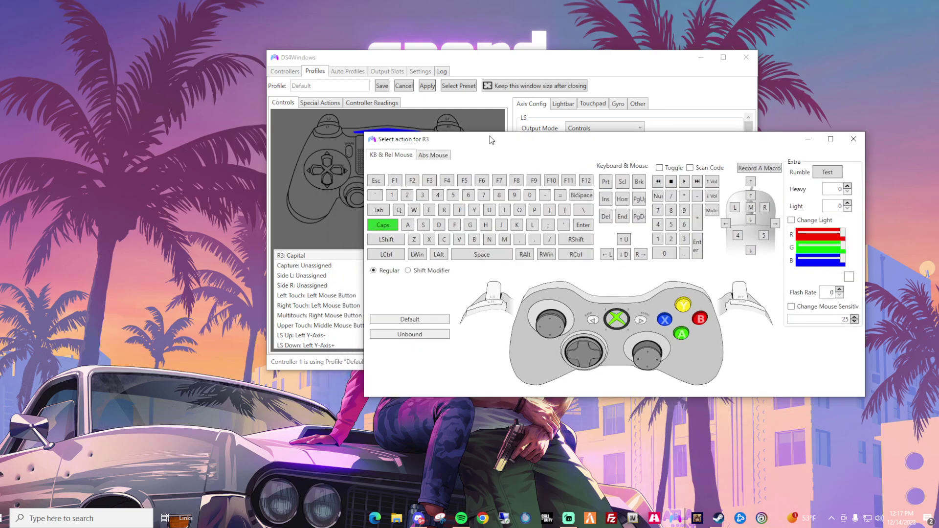
Save the Default profile, exit the program and agree to disconnect all connected controllers.
click(854, 139)
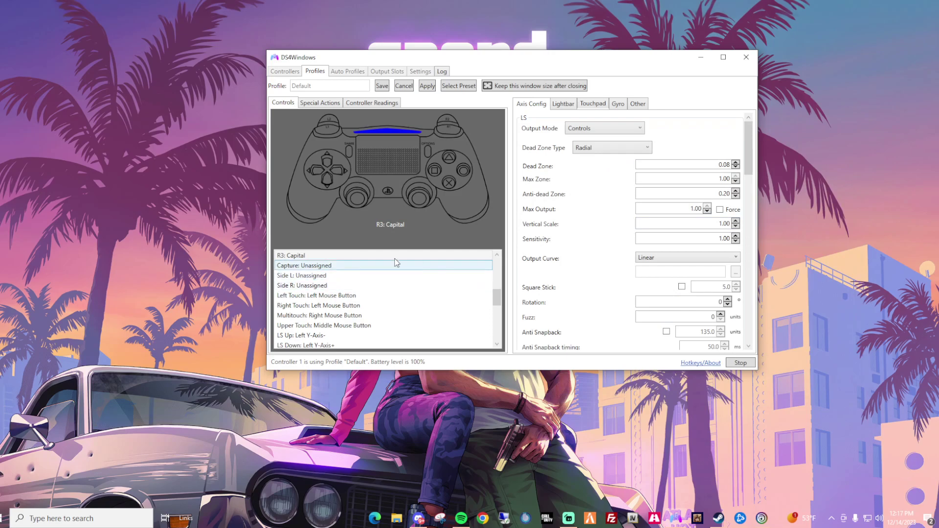
click(382, 86)
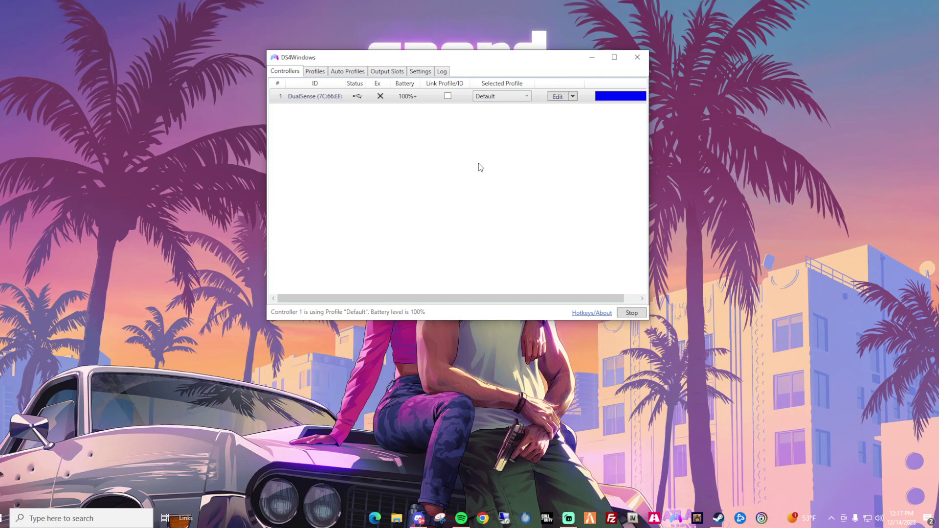
click(638, 59)
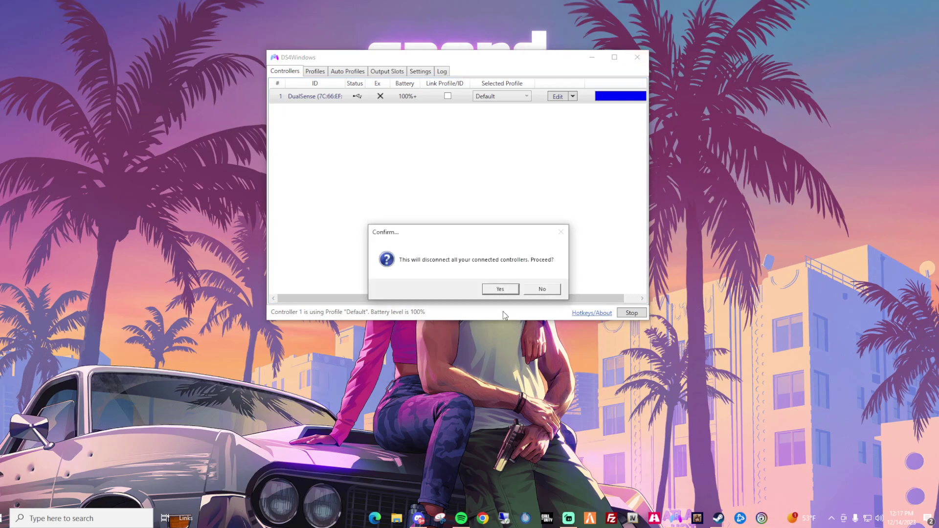
click(498, 289)
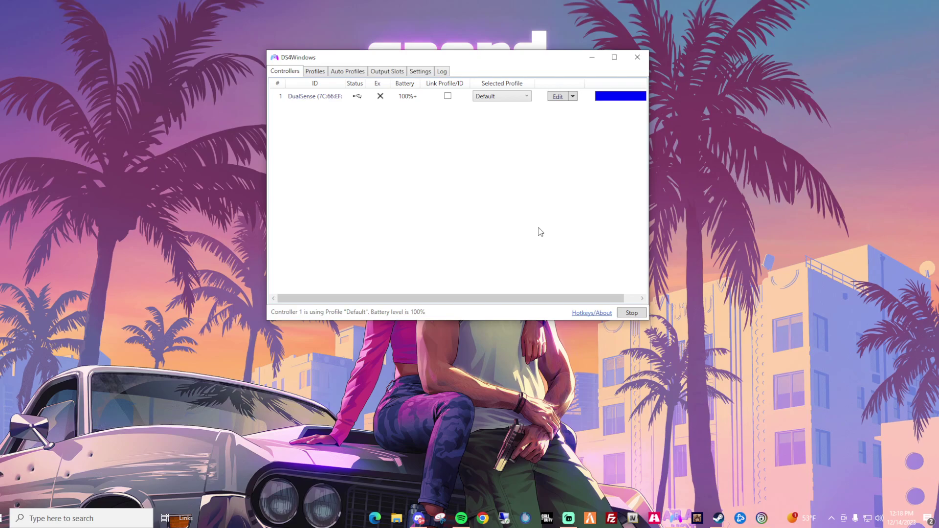
Minimize DS4Windows, connect to the Alaska State Roleplay server in FiveM, and bring DS4Windows back over the loading screen.
click(592, 58)
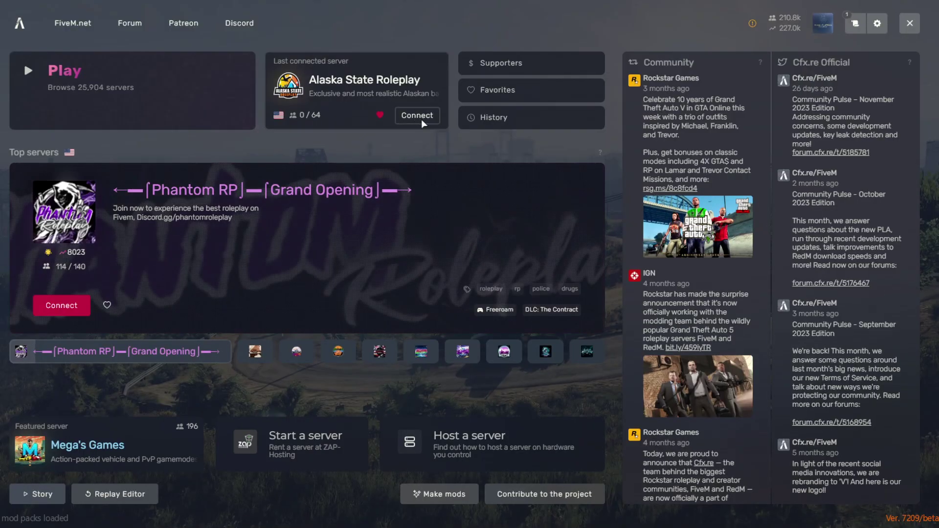
click(421, 118)
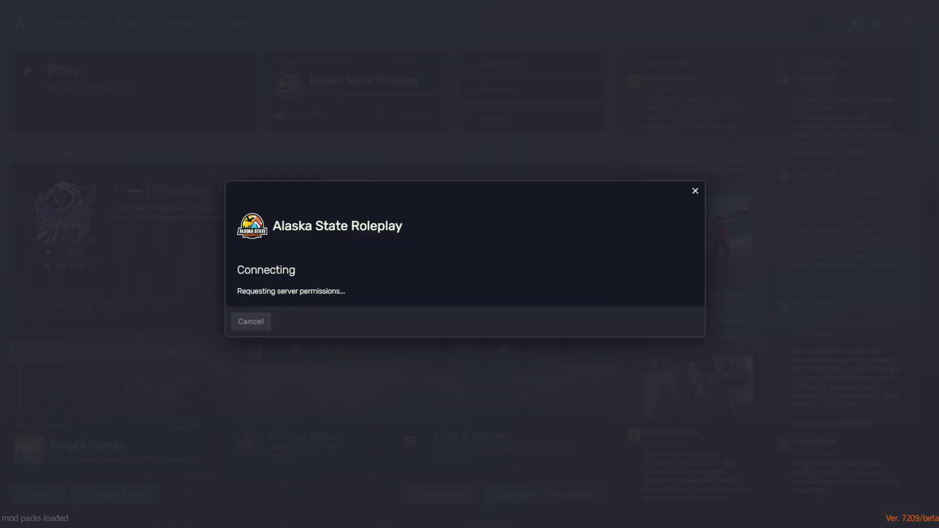
key(alt+Tab)
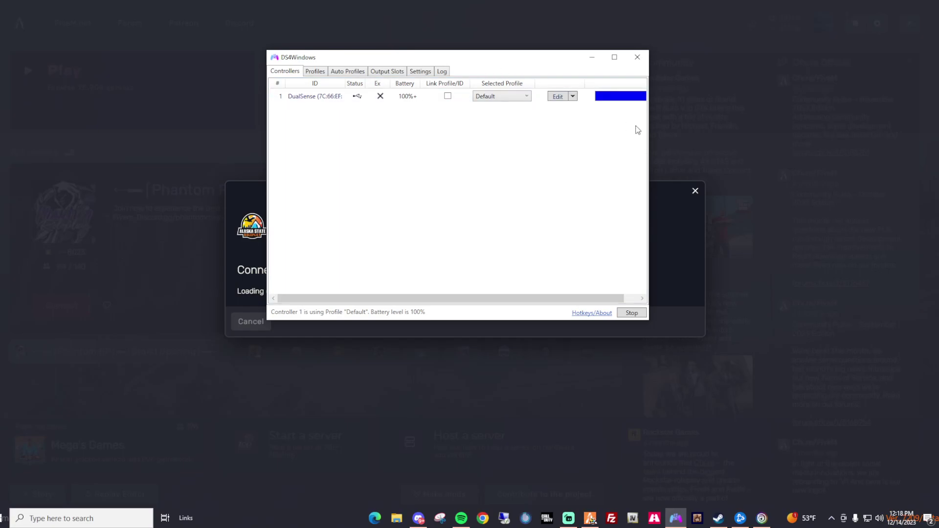
drag(488, 58, 719, 196)
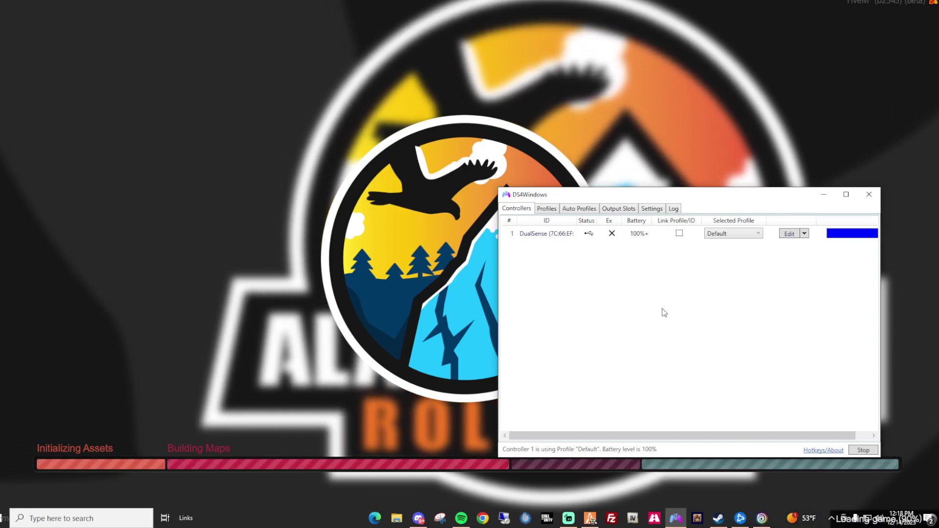
drag(694, 195, 693, 174)
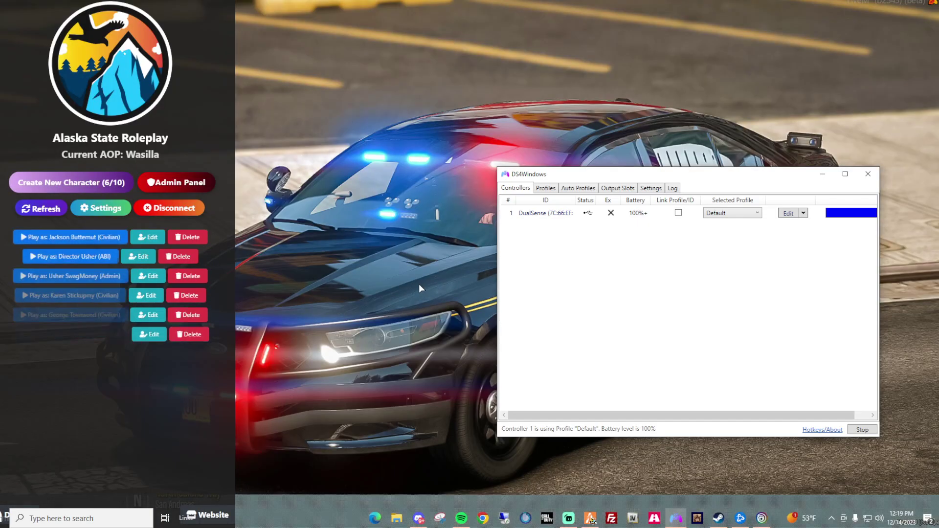
Play as the ABI character in FiveM, spawn at Anchorage Police Station and walk the character around.
click(76, 255)
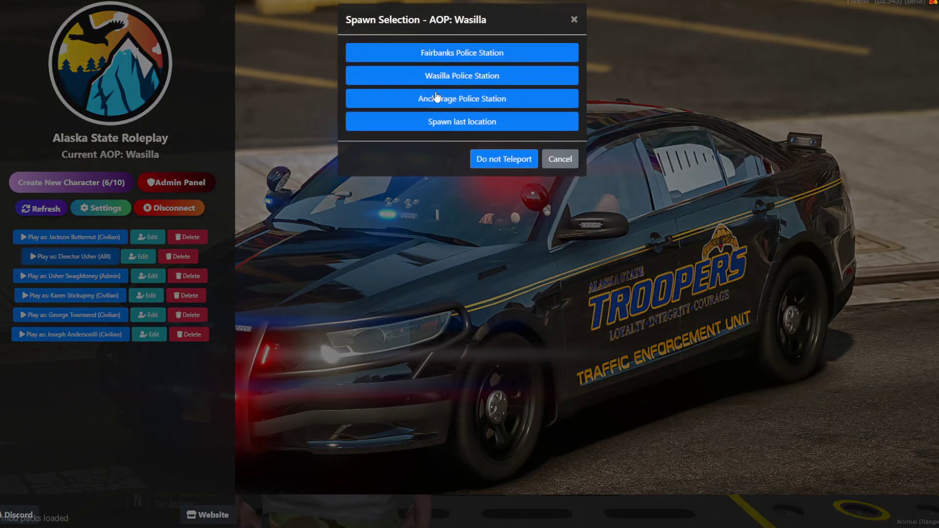
click(434, 98)
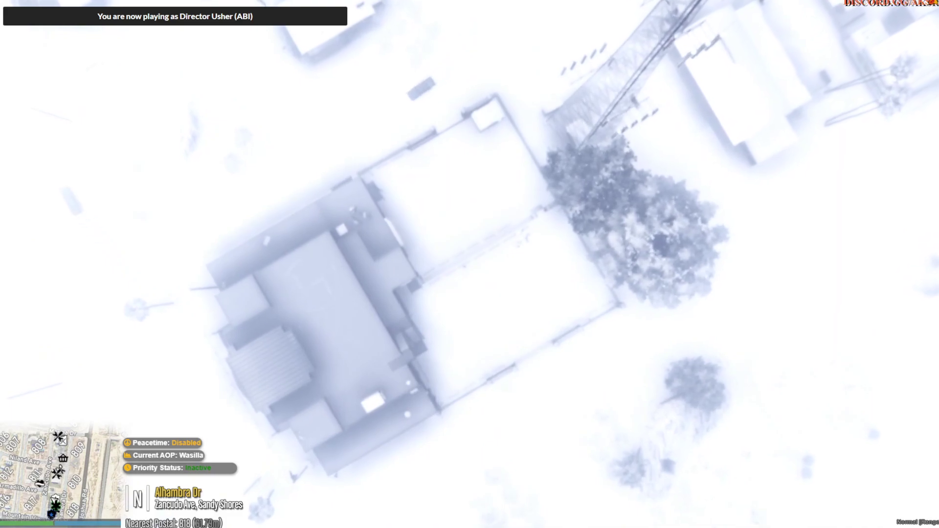
key(w)
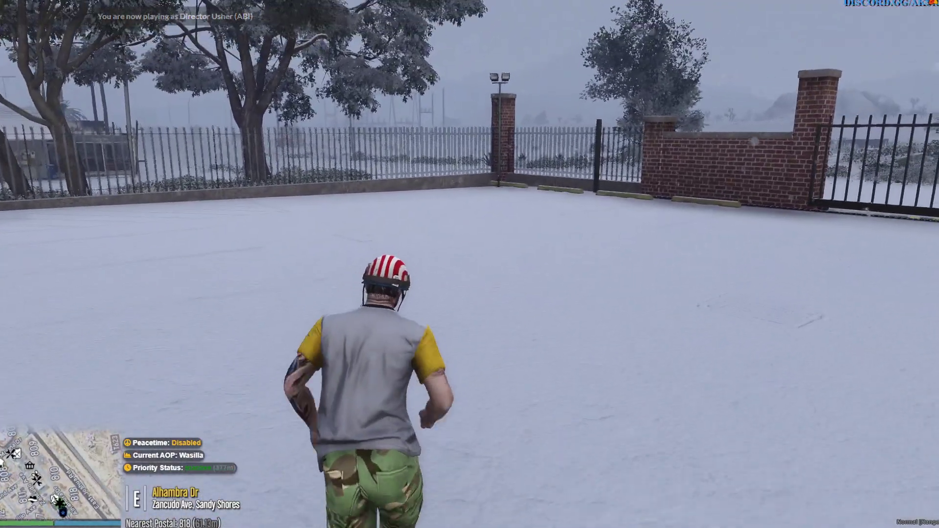
key(s)
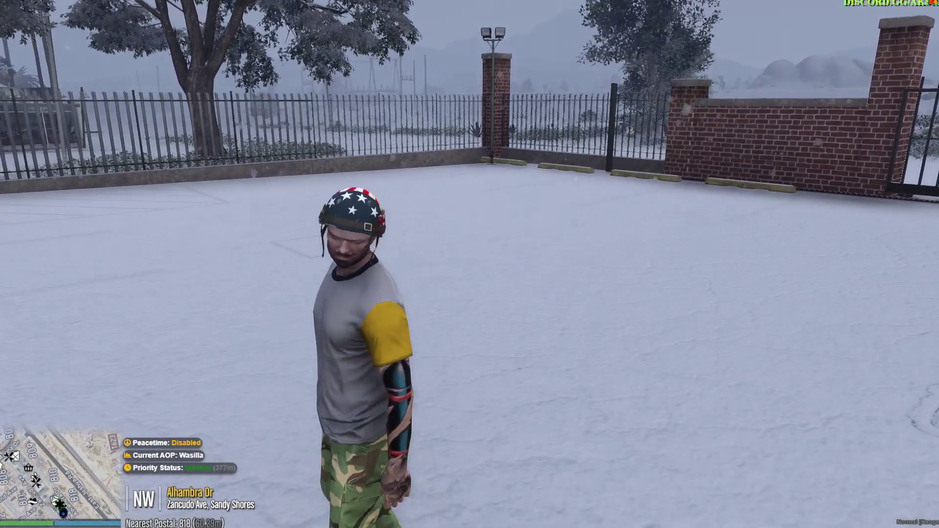
Switch to DS4Windows, reposition its window over the game, and return to FiveM to move the character.
key(alt+Tab)
drag(693, 170, 673, 166)
key(alt+Tab)
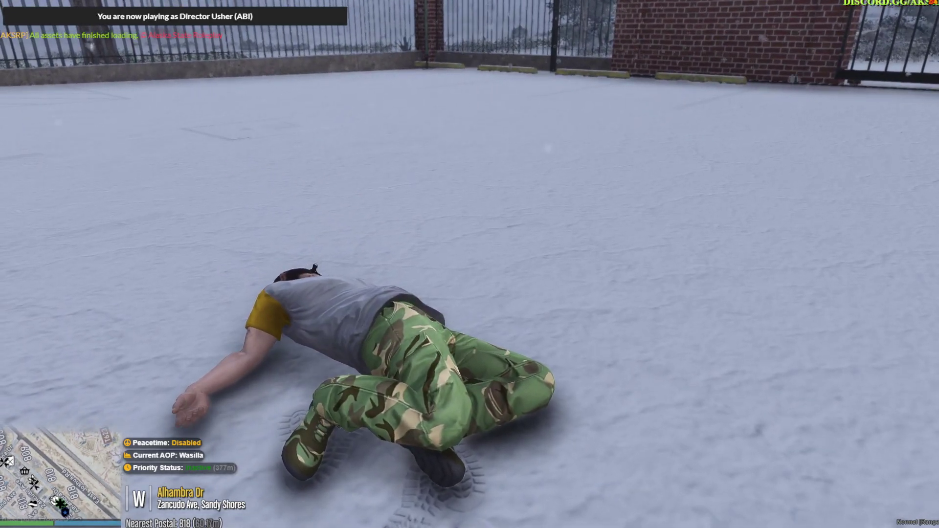
key(w)
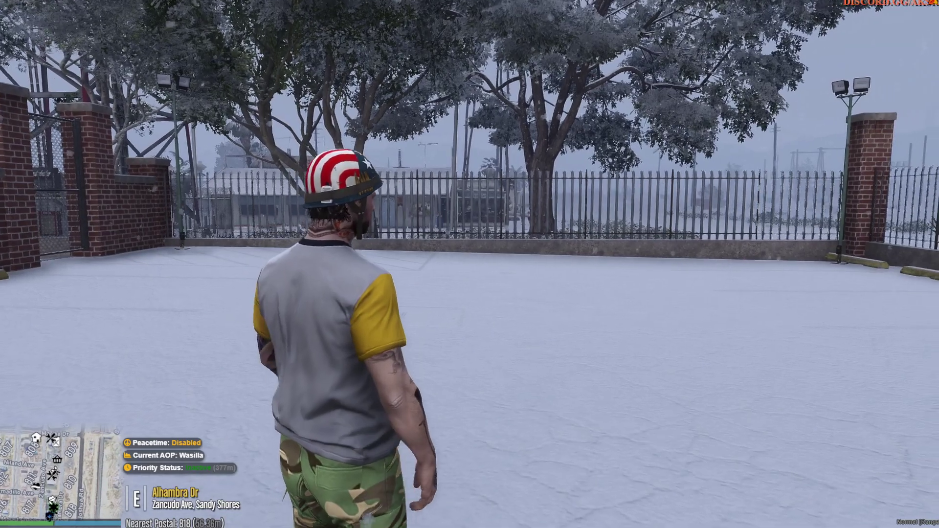
Bring DS4Windows up over the game, shift its window, stop its controller service and minimize it.
key(alt+Tab)
drag(665, 121, 645, 108)
click(813, 361)
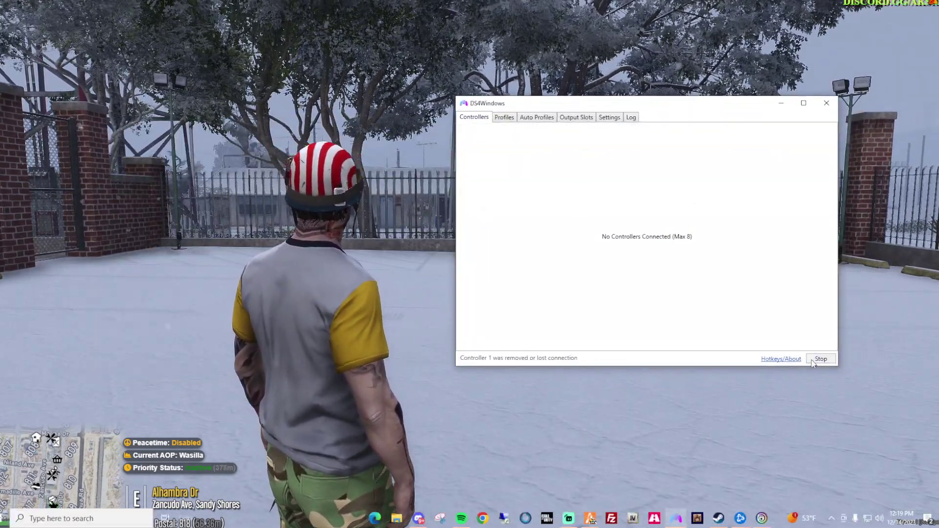
click(781, 104)
Test the character's forward and sideways movement in FiveM while the DS4Windows service is stopped.
key(w)
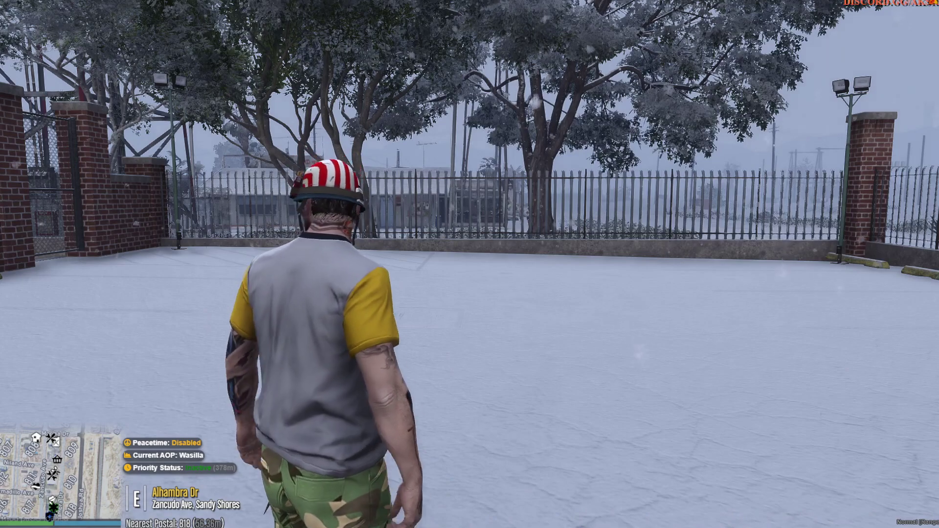
key(d)
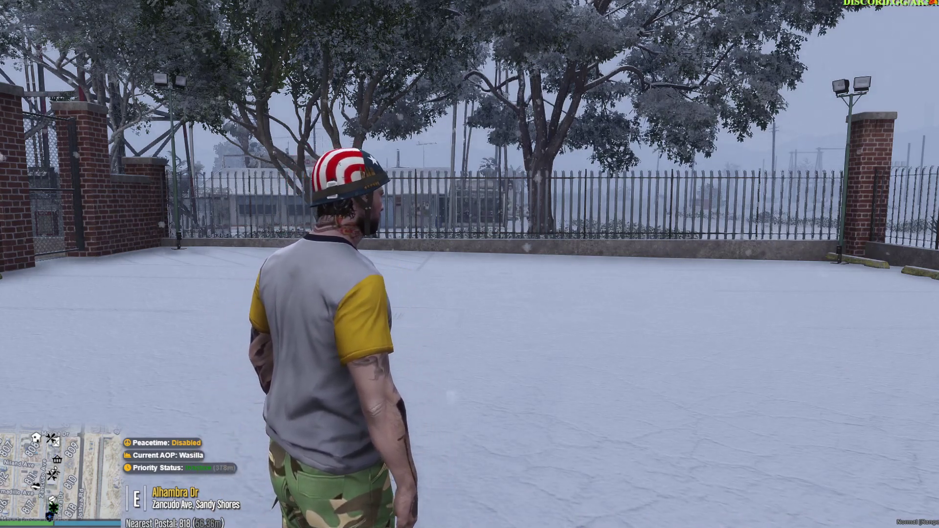
key(d)
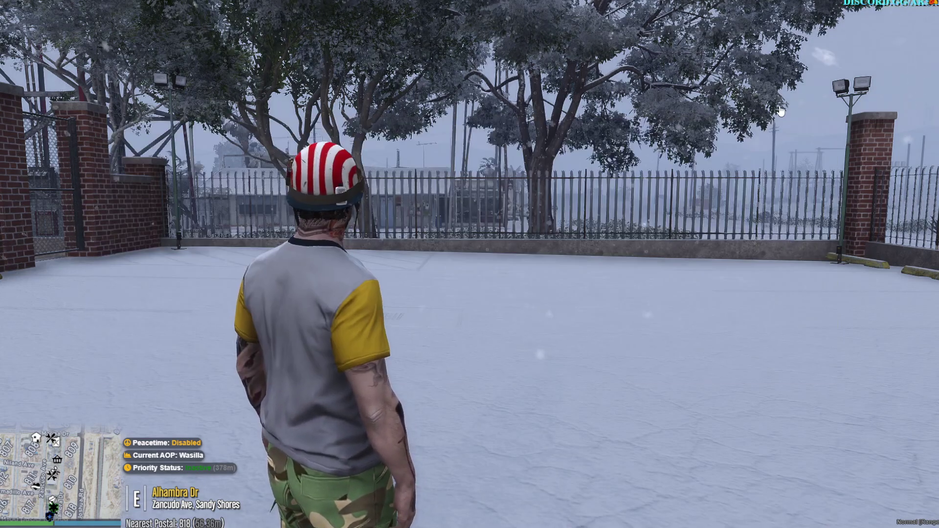
Reopen DS4Windows over the game, start its controller service again and minimize it to return to FiveM.
key(alt+Tab)
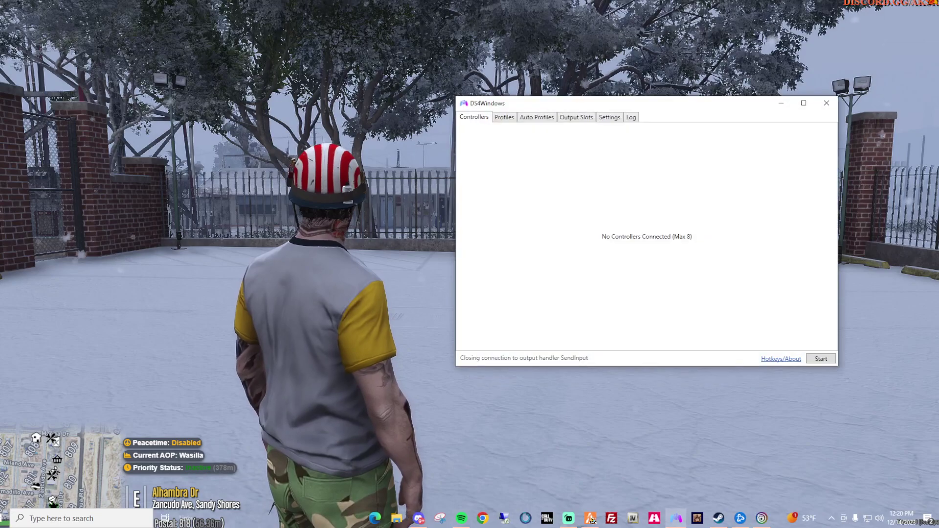
click(821, 359)
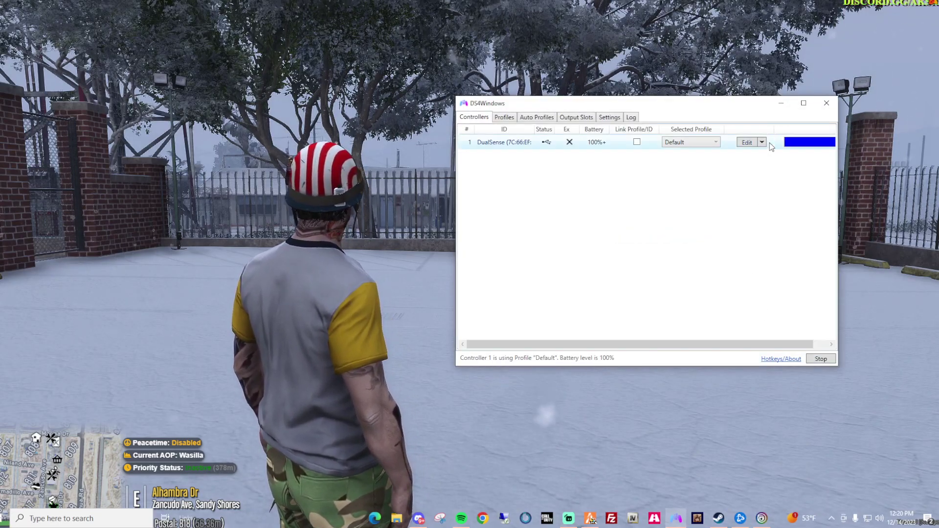
click(781, 103)
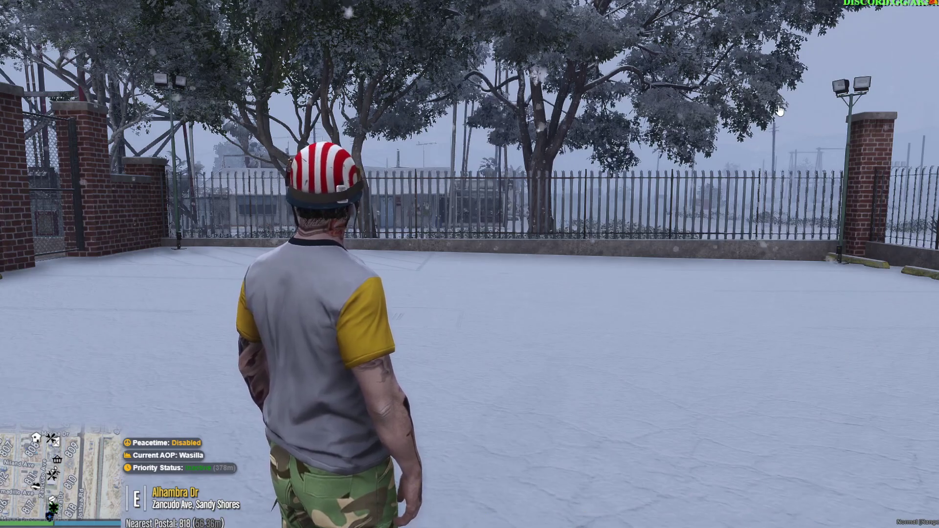